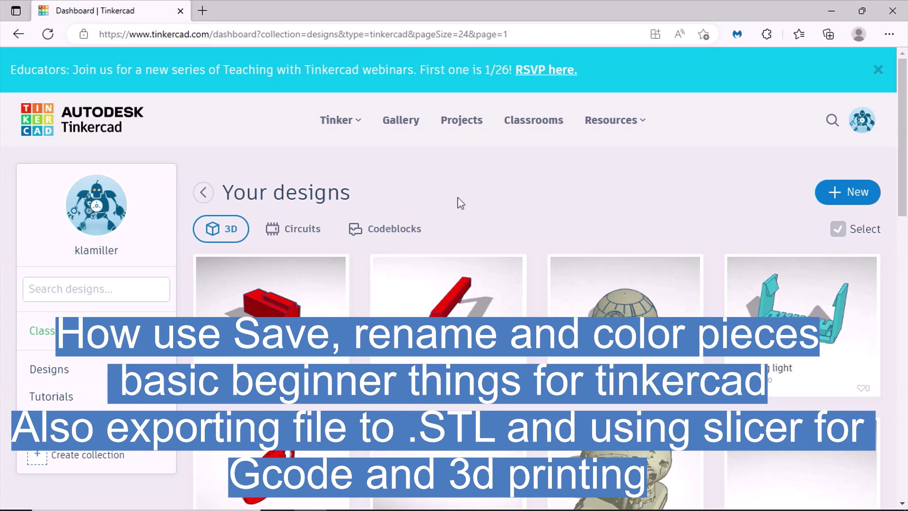
Open the 'light template' design's details from the Tinkercad dashboard.
{"action": "left_click", "coordinate": [270, 312]}
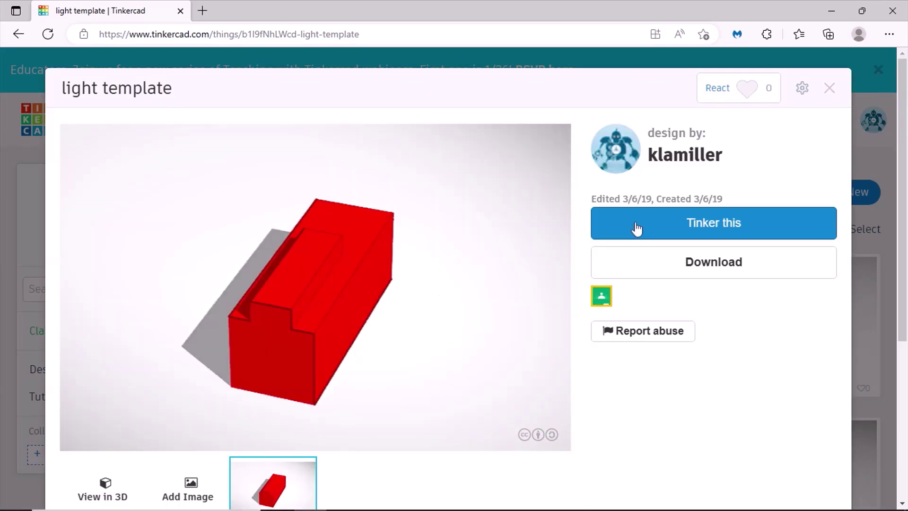
Load 'light template' into the 3D editor with 'Tinker this'.
{"action": "left_click", "coordinate": [636, 229]}
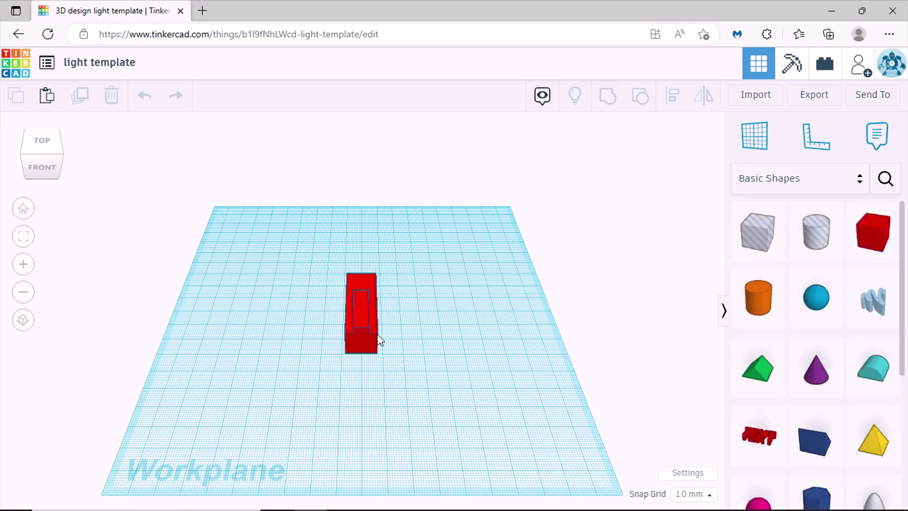
Recolour the red rail piece with the yellow Solid colour preset.
{"action": "right_click_drag", "start_coordinate": [377, 339], "coordinate": [305, 320]}
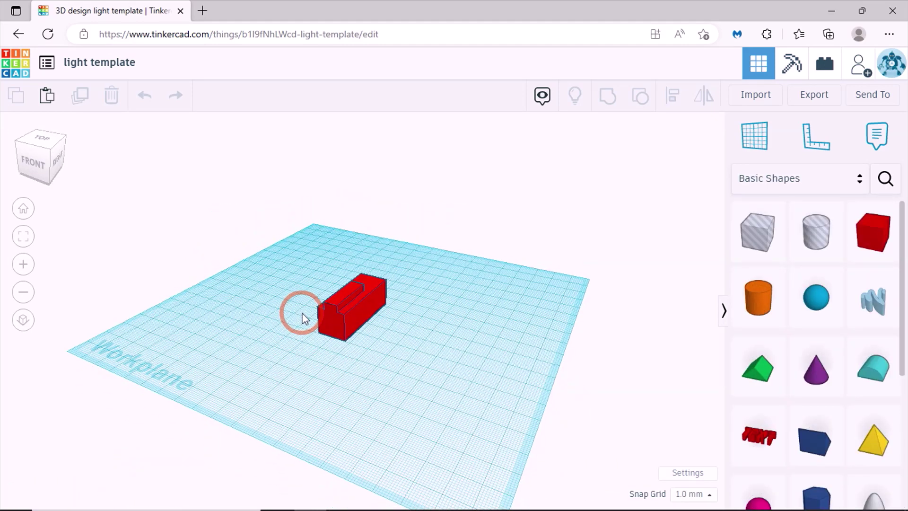
{"action": "left_click", "coordinate": [331, 321]}
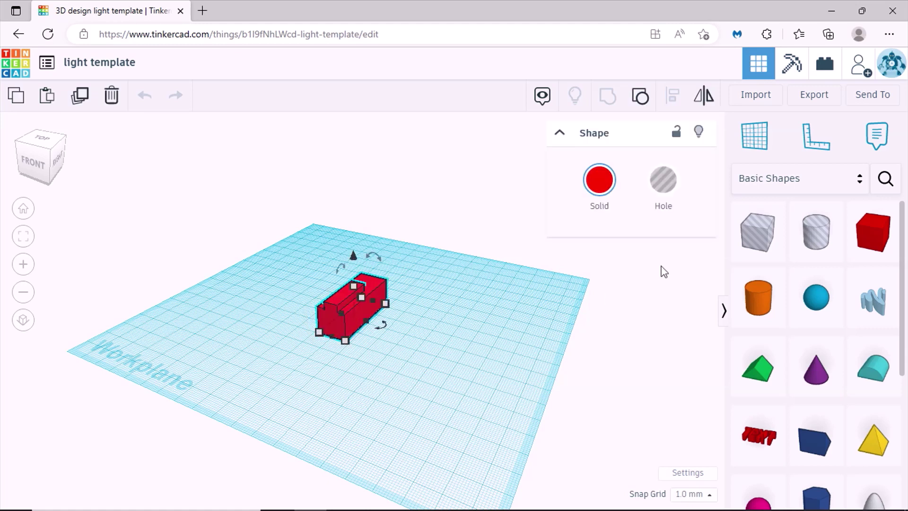
{"action": "left_click", "coordinate": [601, 182]}
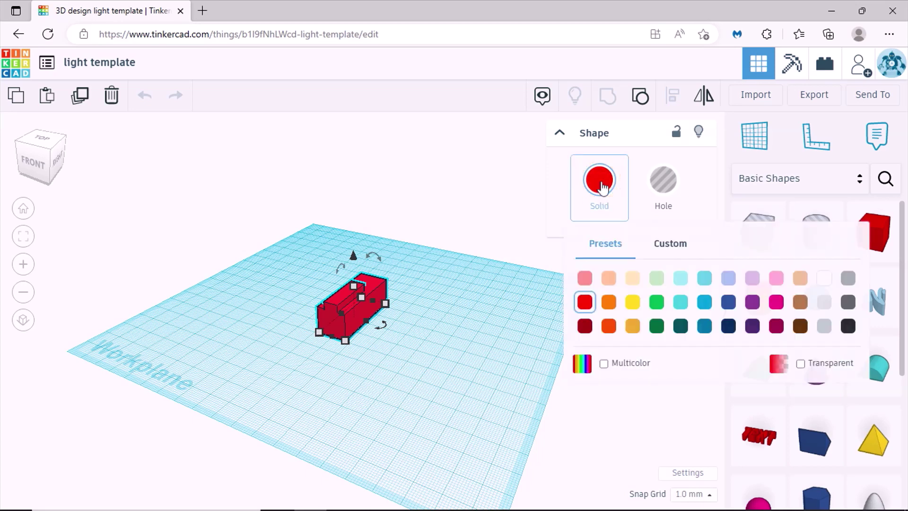
{"action": "left_click", "coordinate": [634, 302]}
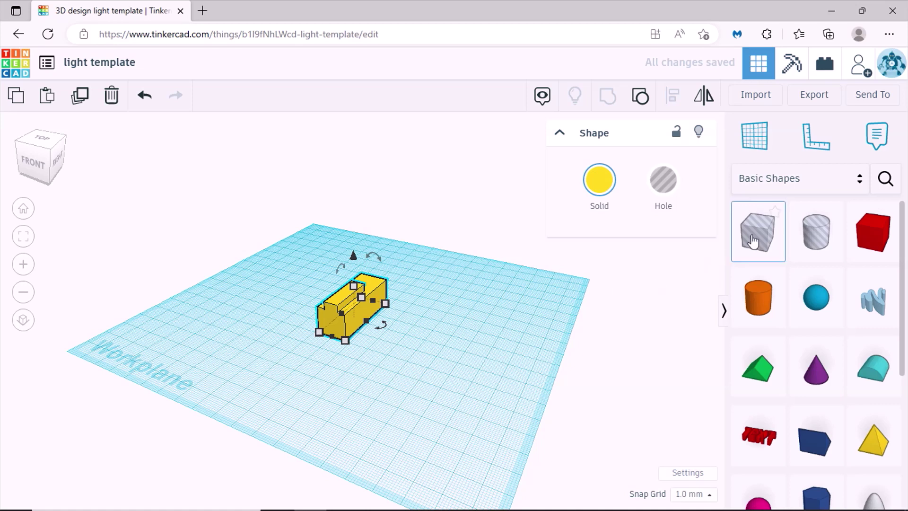
Add a red box beside the yellow piece and stretch it to about 65 by 29 mm.
{"action": "left_click_drag", "start_coordinate": [873, 231], "coordinate": [621, 289]}
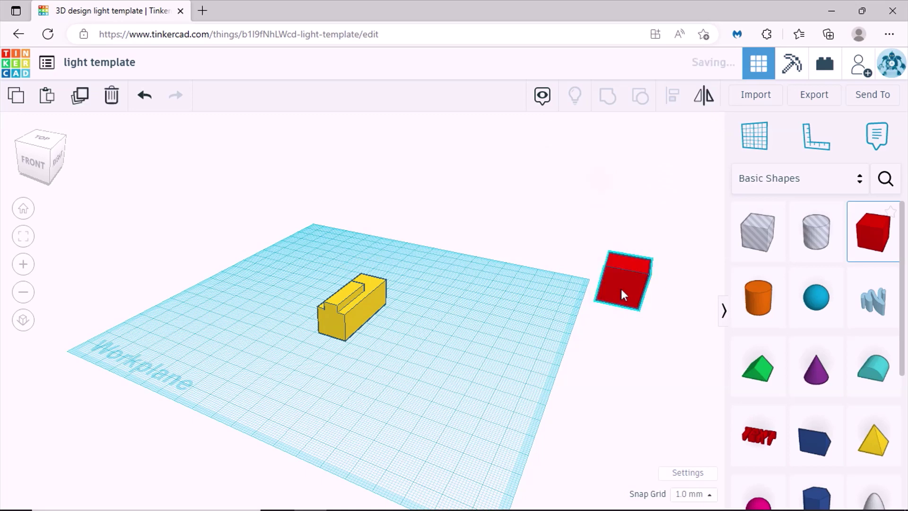
{"action": "left_click", "coordinate": [507, 333]}
{"action": "left_click", "coordinate": [439, 361]}
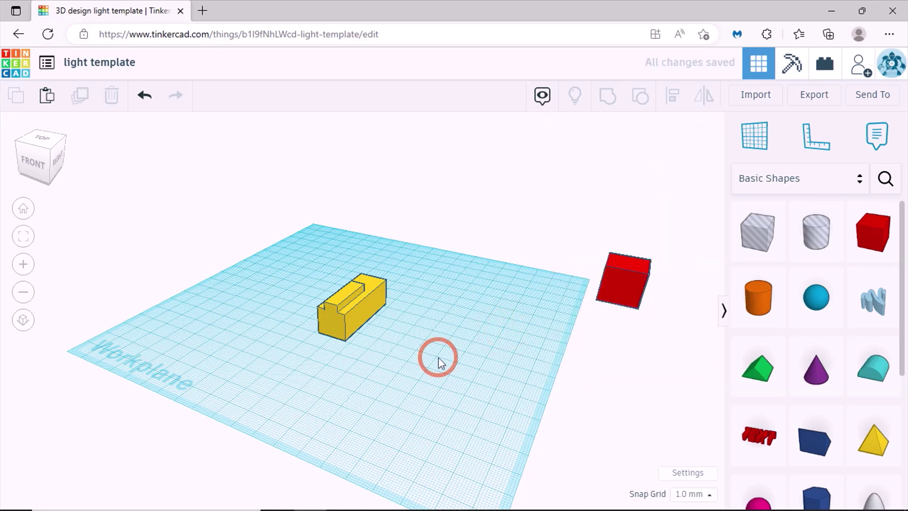
{"action": "left_click_drag", "start_coordinate": [623, 283], "coordinate": [331, 313]}
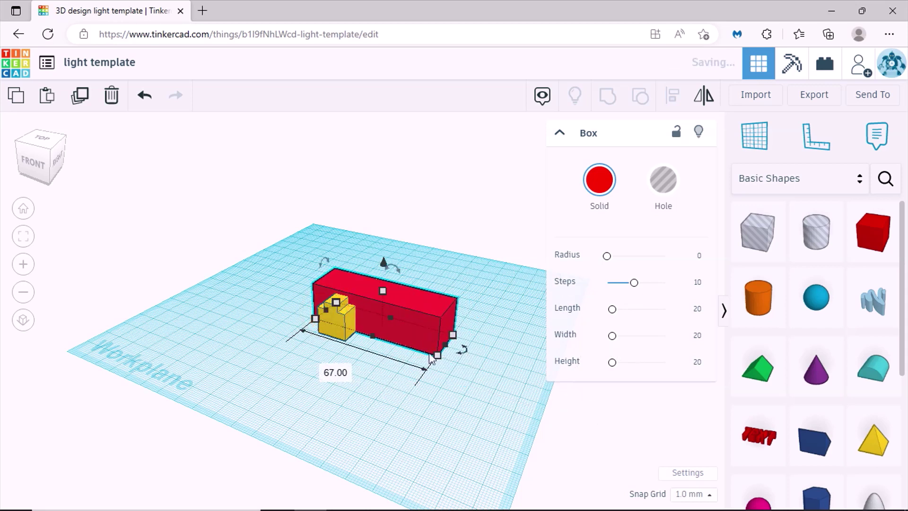
{"action": "left_click_drag", "start_coordinate": [431, 357], "coordinate": [425, 365]}
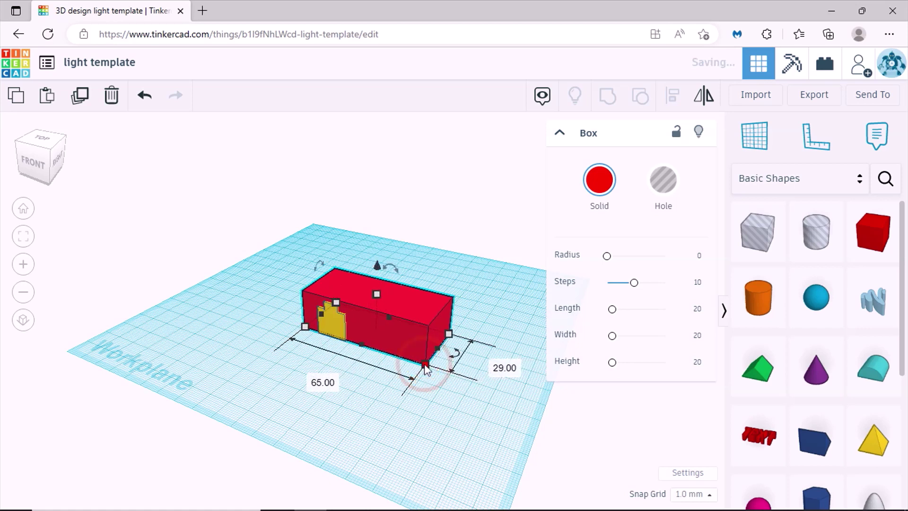
{"action": "left_click", "coordinate": [444, 388]}
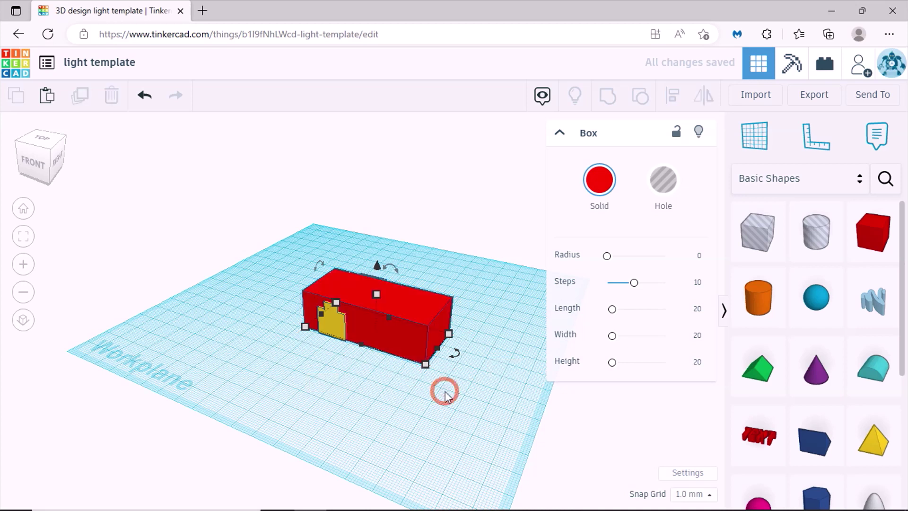
Turn the yellow piece into a hole shape.
{"action": "left_click", "coordinate": [334, 320]}
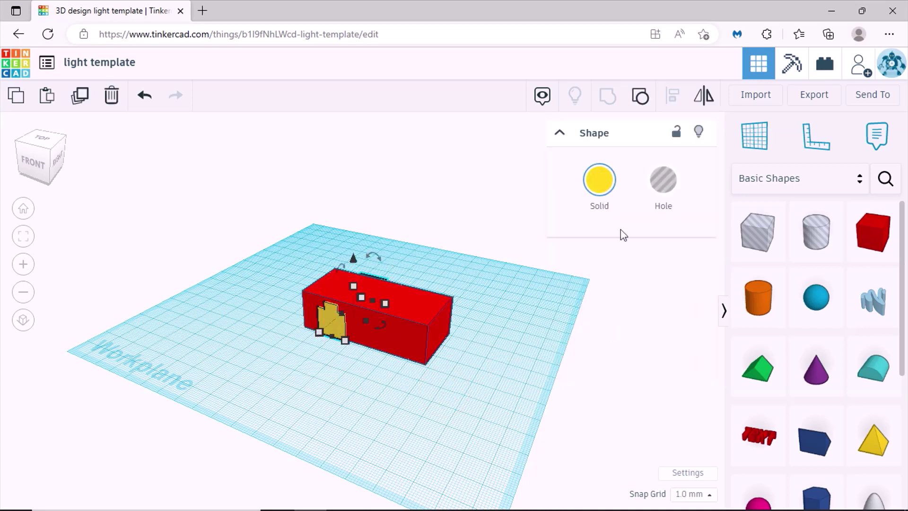
{"action": "left_click", "coordinate": [661, 185]}
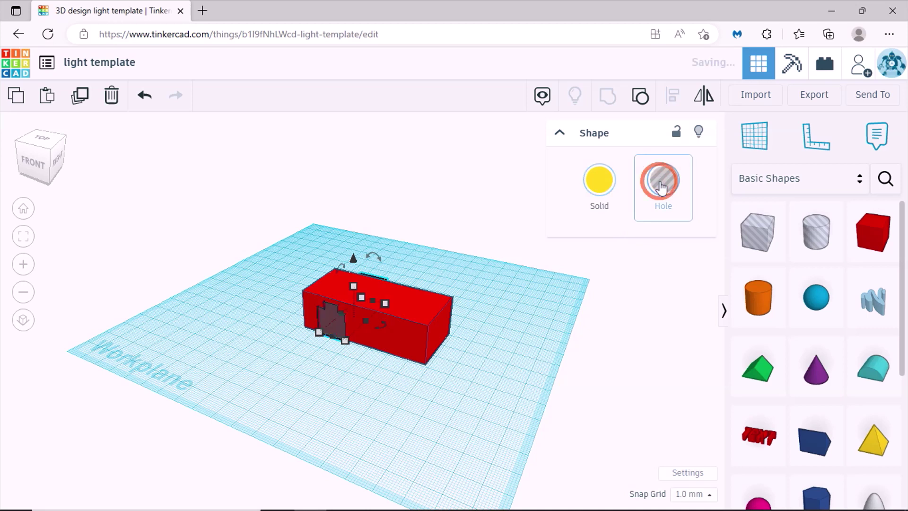
{"action": "left_click", "coordinate": [511, 350]}
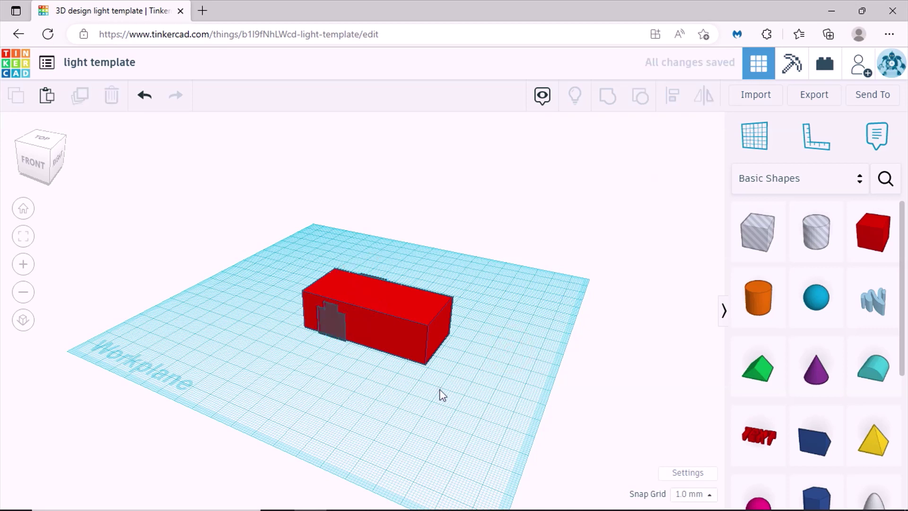
{"action": "right_click_drag", "start_coordinate": [443, 395], "coordinate": [504, 408]}
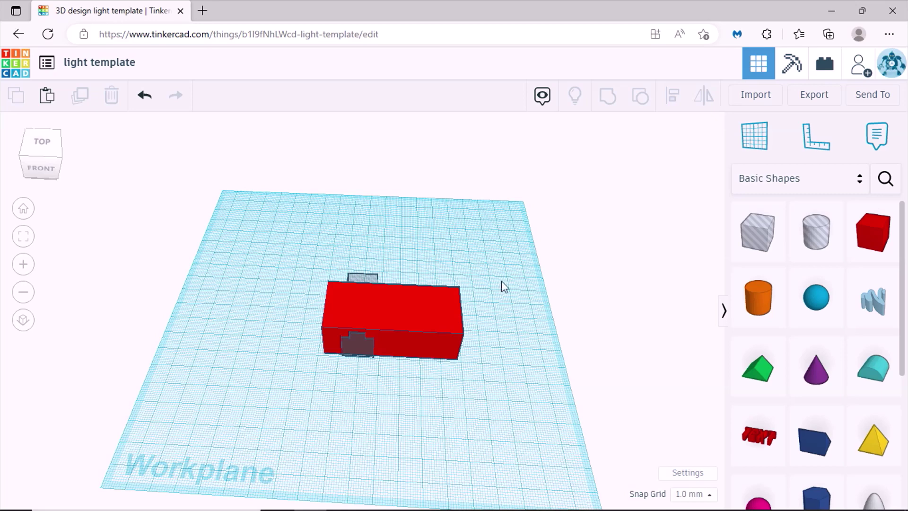
Group the red box and the hole to cut a stepped notch into the box's front edge.
{"action": "right_click_drag", "start_coordinate": [378, 362], "coordinate": [508, 302]}
{"action": "left_click_drag", "start_coordinate": [368, 372], "coordinate": [363, 247]}
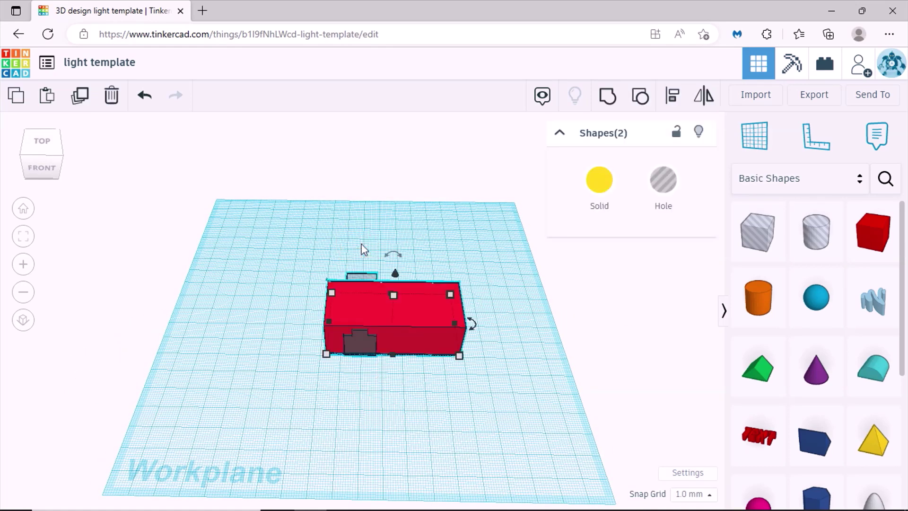
{"action": "left_click", "coordinate": [607, 101]}
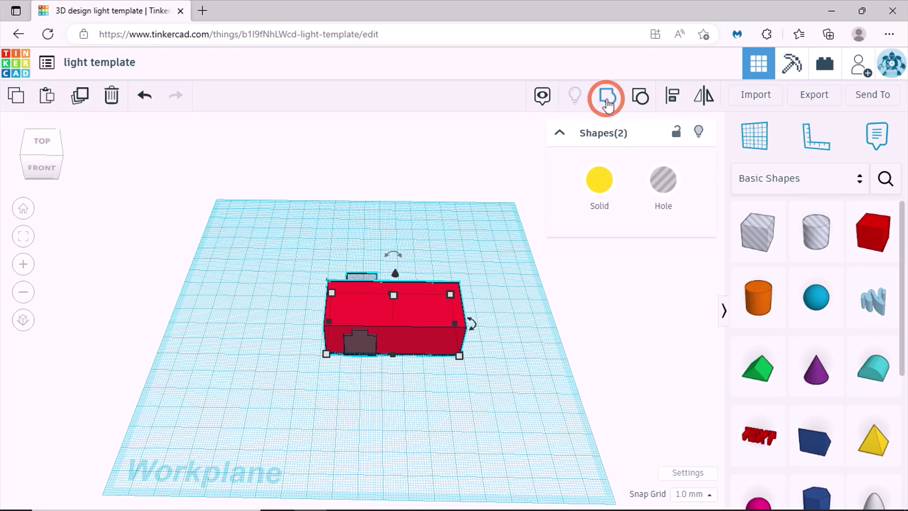
{"action": "left_click", "coordinate": [515, 287]}
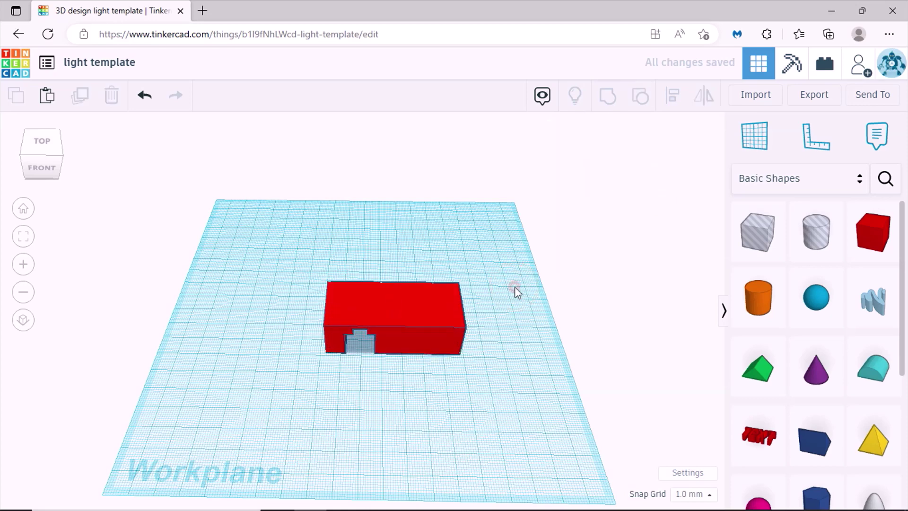
{"action": "mouse_move", "coordinate": [515, 287]}
{"action": "right_mouse_down"}
{"action": "mouse_move", "coordinate": [504, 201]}
{"action": "mouse_move", "coordinate": [506, 298]}
{"action": "right_mouse_up"}
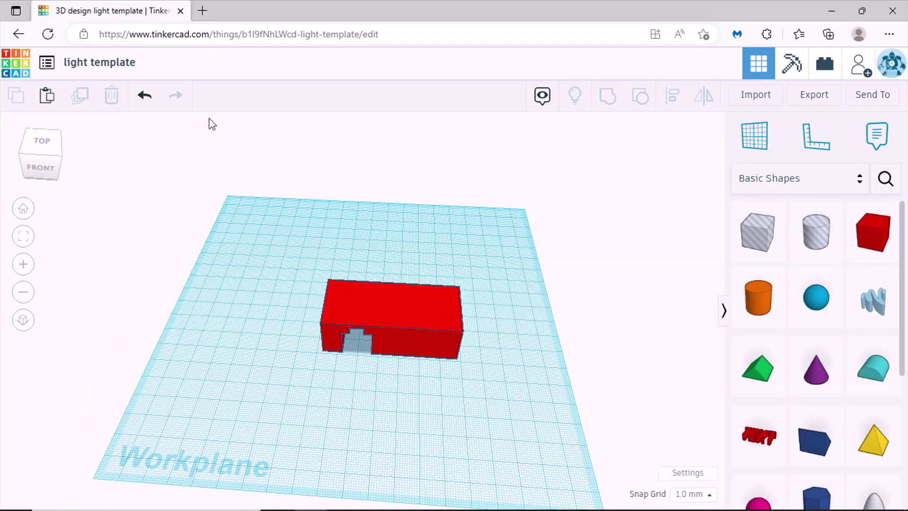
Rename the design to 'light template V1' and return to the designs dashboard.
{"action": "left_click", "coordinate": [124, 64]}
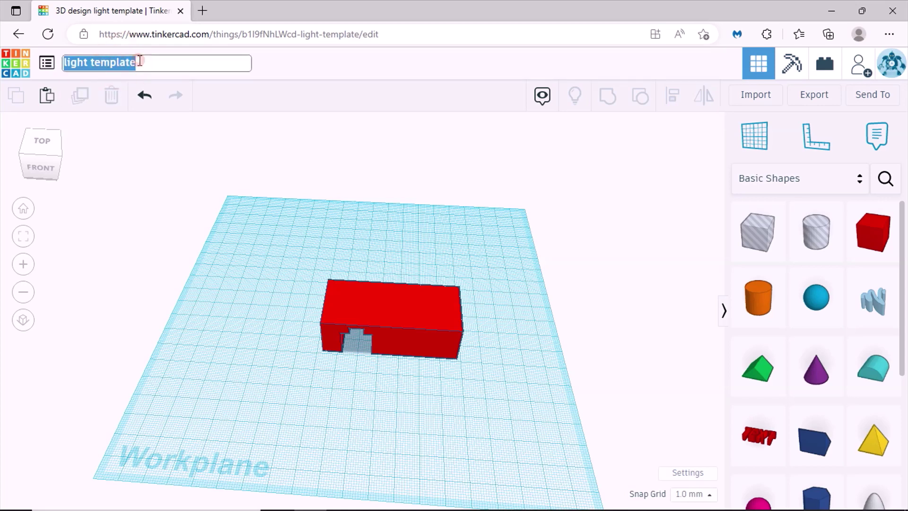
{"action": "left_click", "coordinate": [140, 61]}
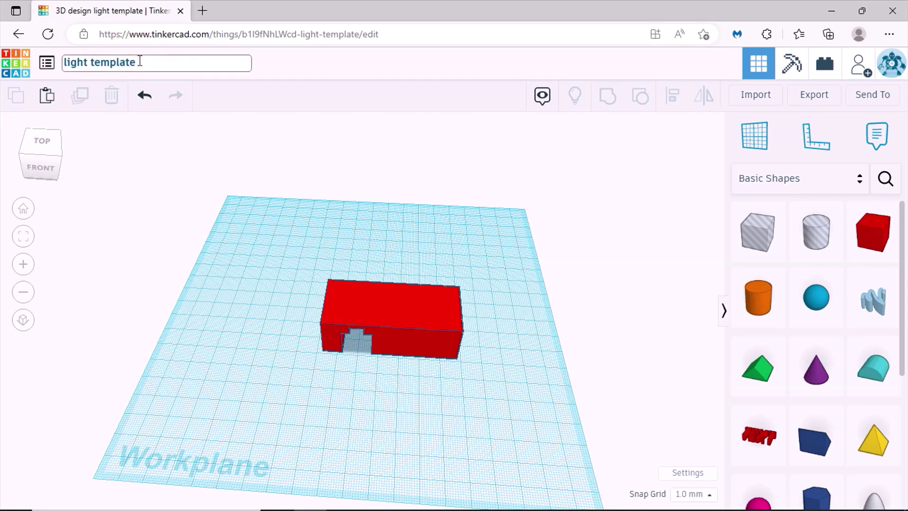
{"action": "type", "text": "V1"}
{"action": "left_click", "coordinate": [157, 143]}
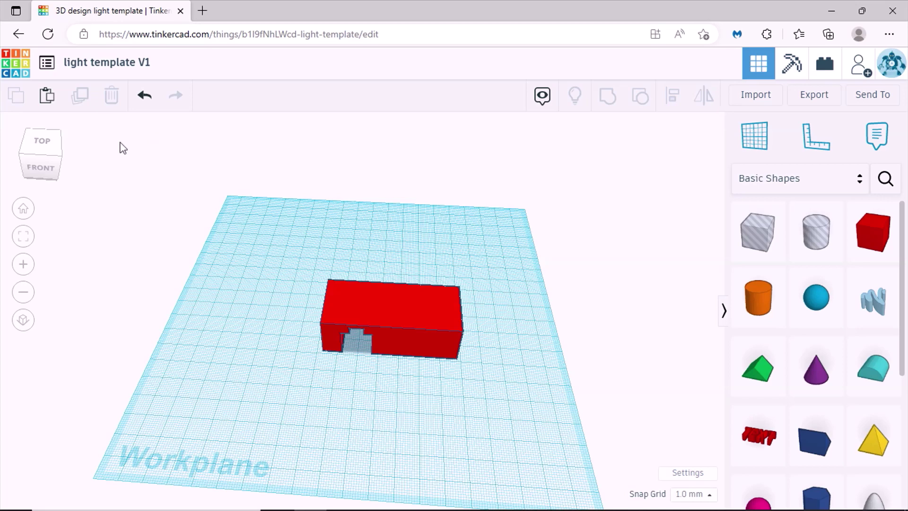
{"action": "left_click", "coordinate": [18, 65]}
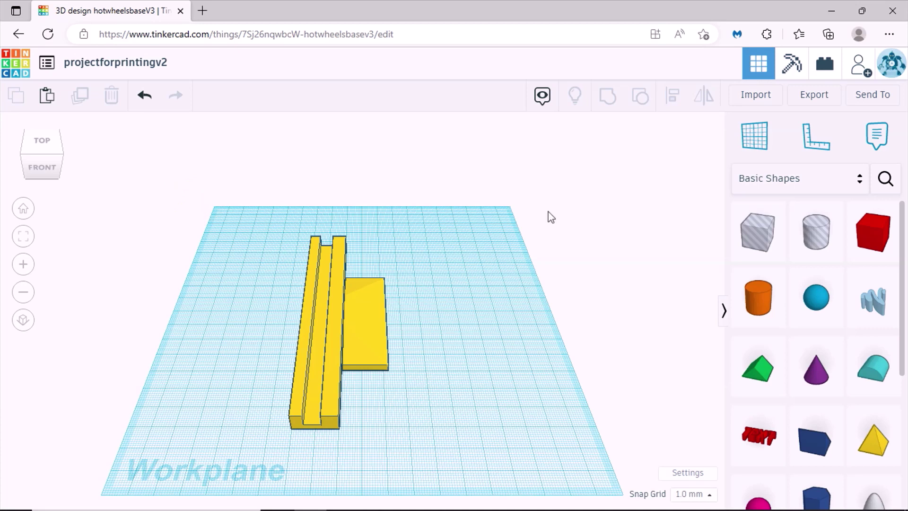
Export everything in the design as the STL file projectforprintingv2.stl.
{"action": "left_click", "coordinate": [814, 97]}
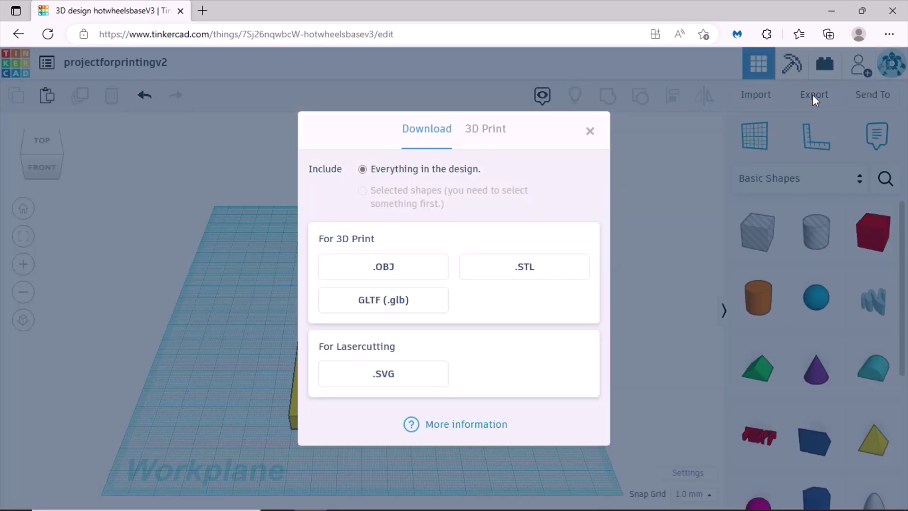
{"action": "left_click", "coordinate": [521, 269]}
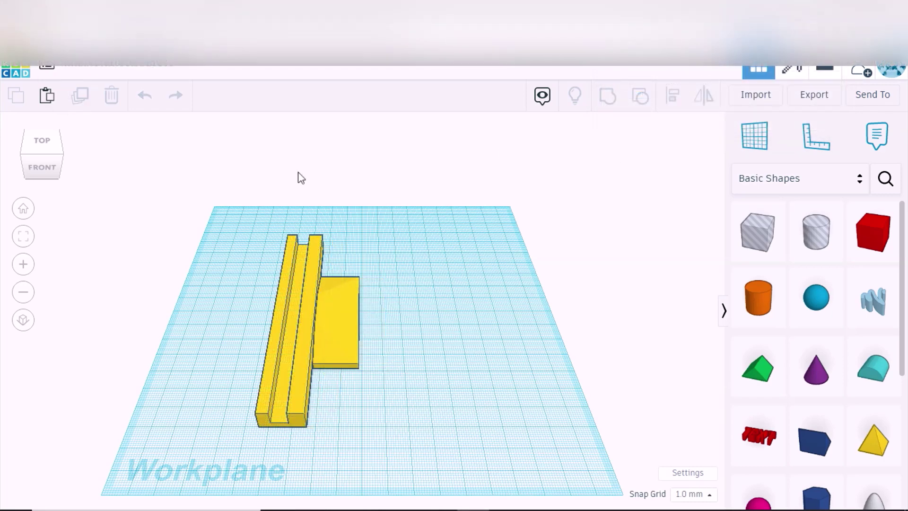
{"action": "left_click", "coordinate": [434, 178]}
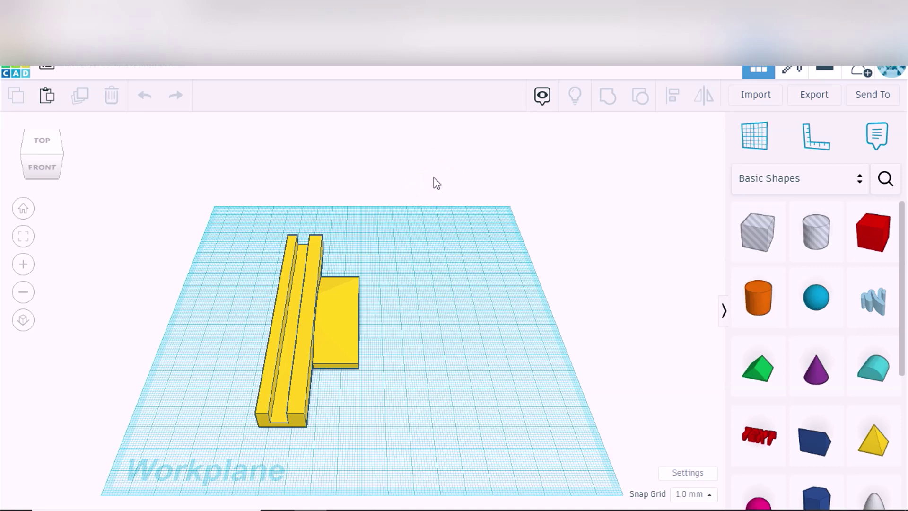
{"action": "left_click", "coordinate": [331, 302]}
{"action": "left_click", "coordinate": [413, 231]}
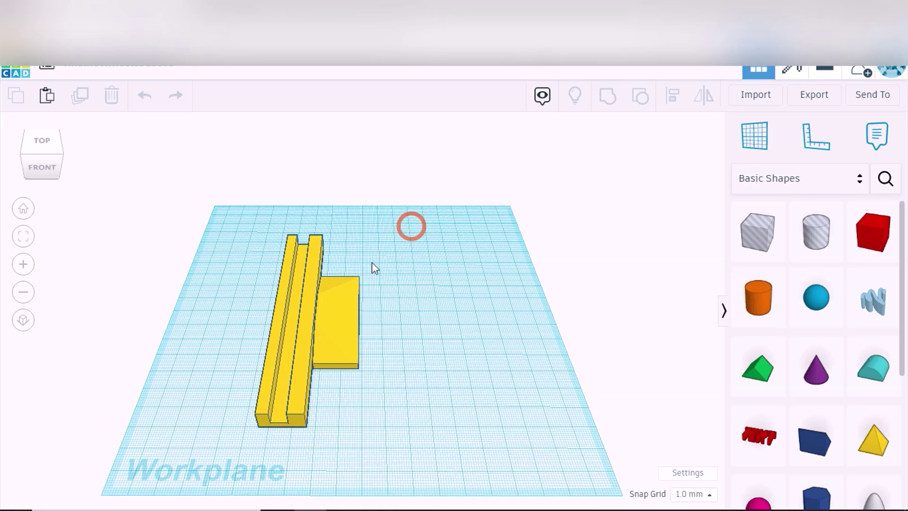
{"action": "right_click_drag", "start_coordinate": [372, 262], "coordinate": [371, 266]}
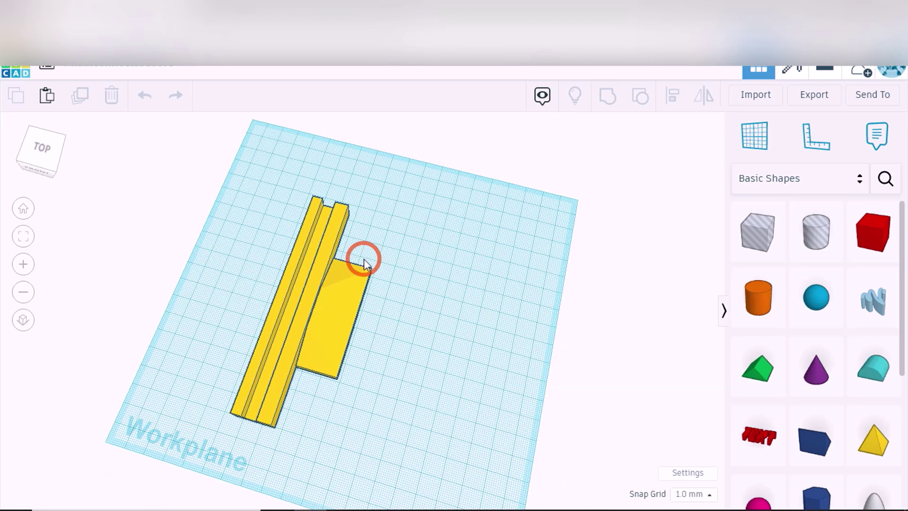
{"action": "right_click_drag", "start_coordinate": [365, 259], "coordinate": [382, 219]}
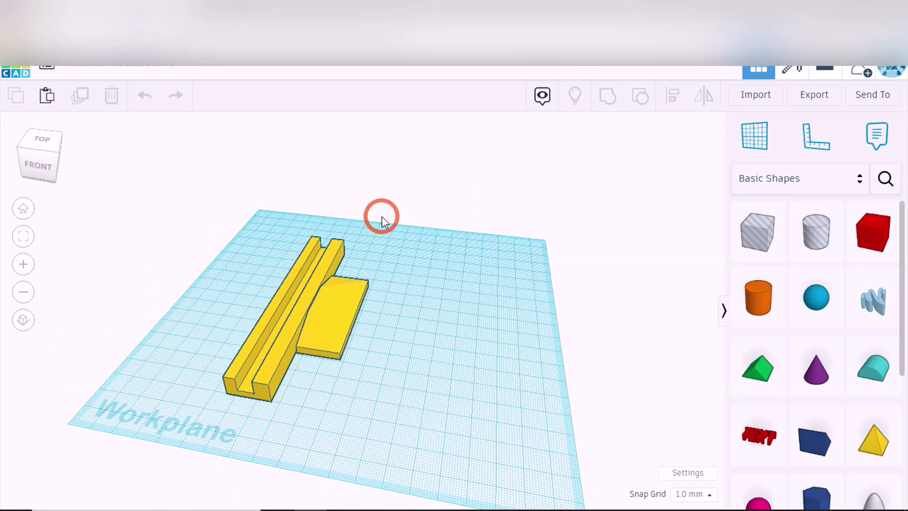
{"action": "left_click", "coordinate": [403, 262]}
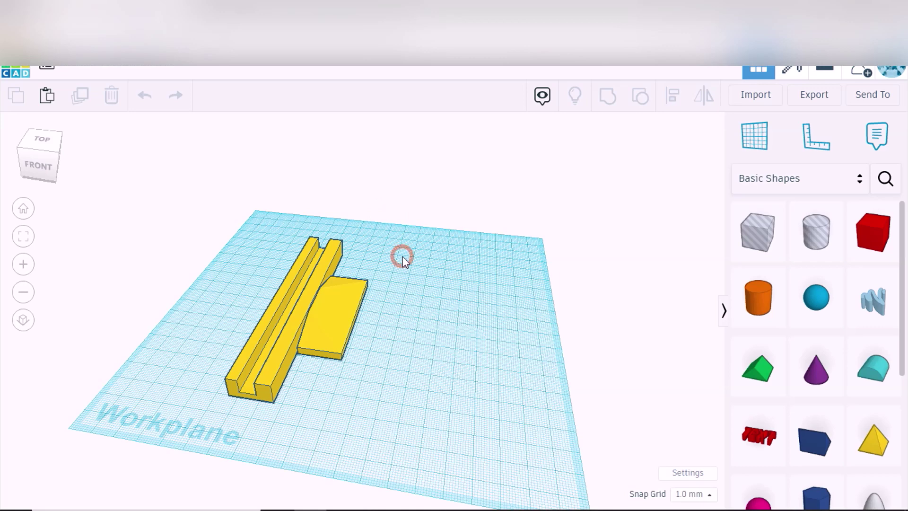
Export the rail design as an STL again, saving projectforprintingv2 into Downloads3dprint.
{"action": "left_click", "coordinate": [816, 97]}
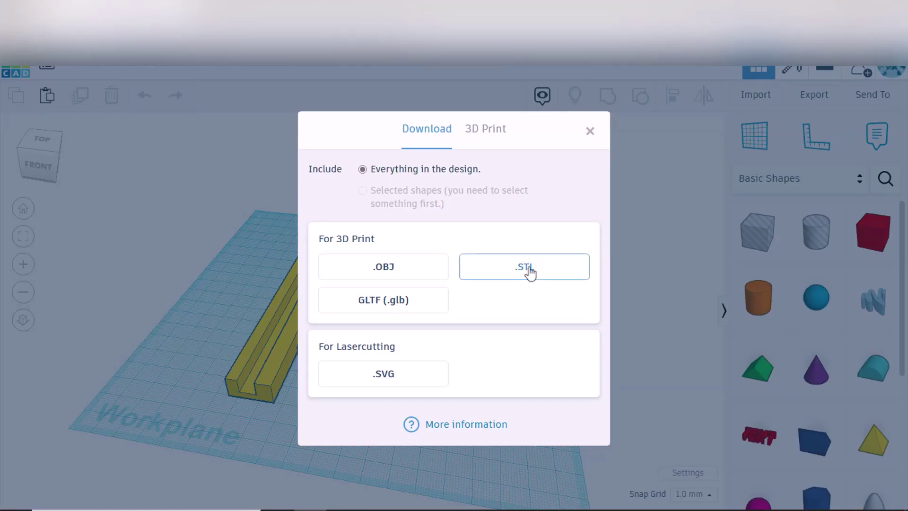
{"action": "left_click", "coordinate": [530, 270]}
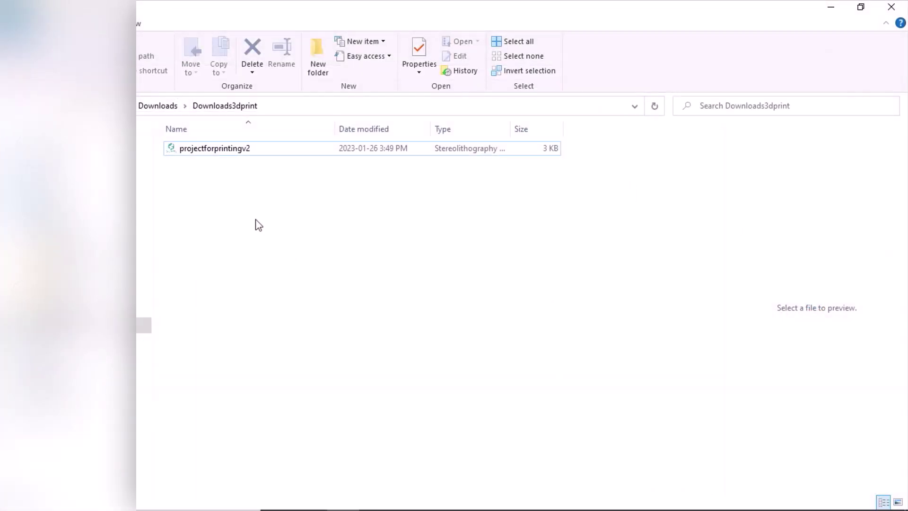
Open projectforprintingv2 from Downloads3dprint in Sovol3D Cura.
{"action": "double_click", "coordinate": [221, 149]}
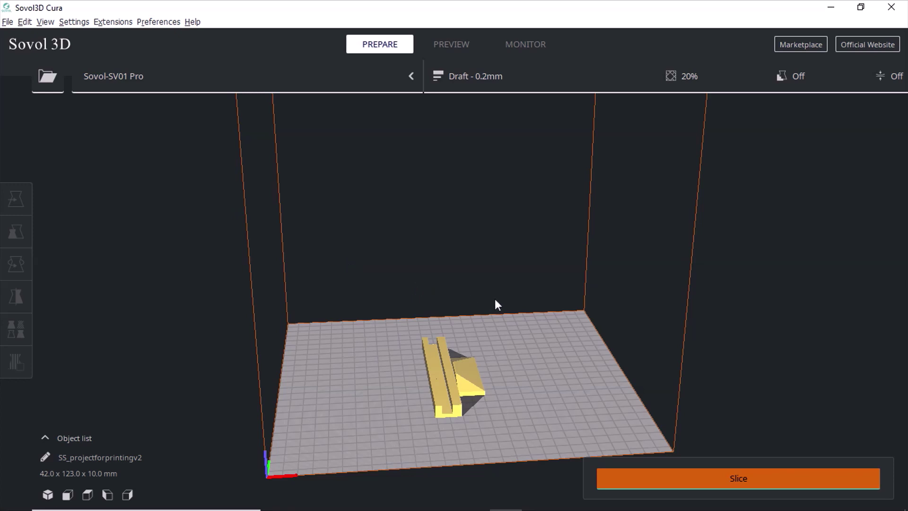
Rotate the build plate view and show the print settings (Draft 0.2 mm, 20% Zig Zag infill).
{"action": "right_click_drag", "start_coordinate": [495, 299], "coordinate": [465, 216]}
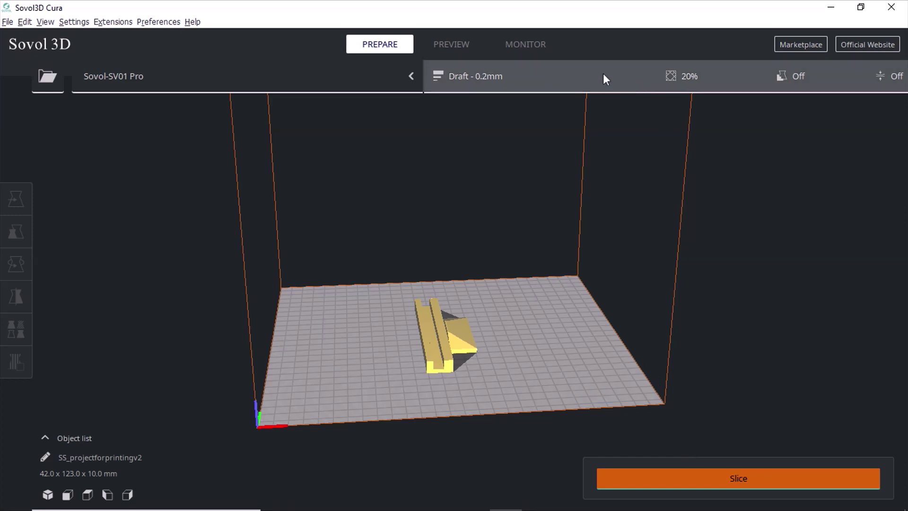
{"action": "left_click", "coordinate": [562, 74]}
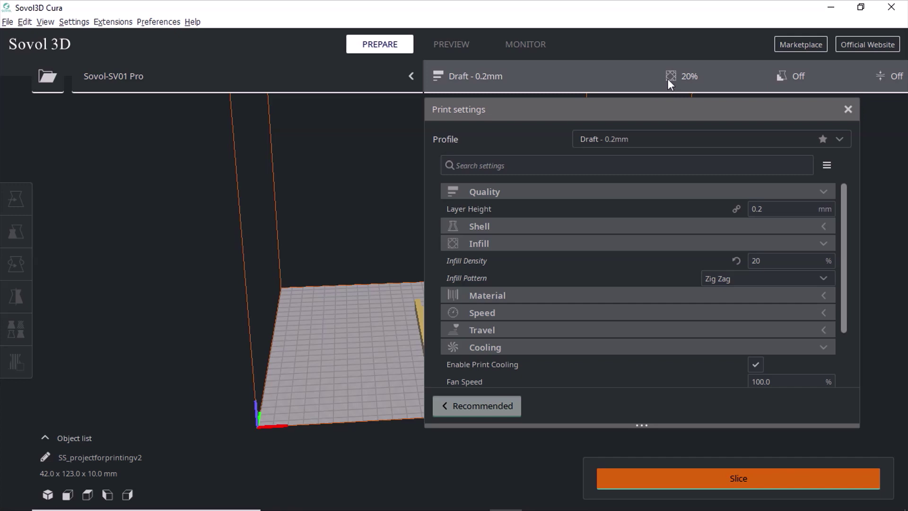
{"action": "mouse_move", "coordinate": [710, 279]}
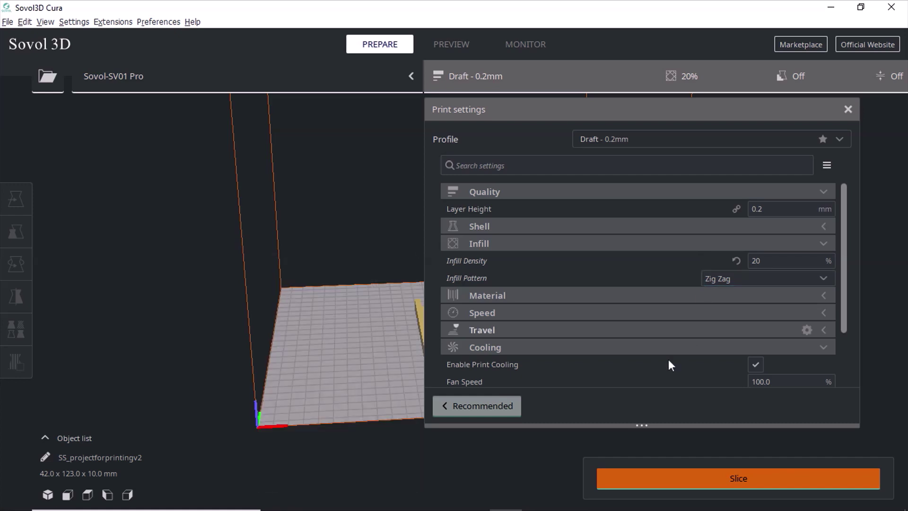
{"action": "left_click", "coordinate": [568, 78]}
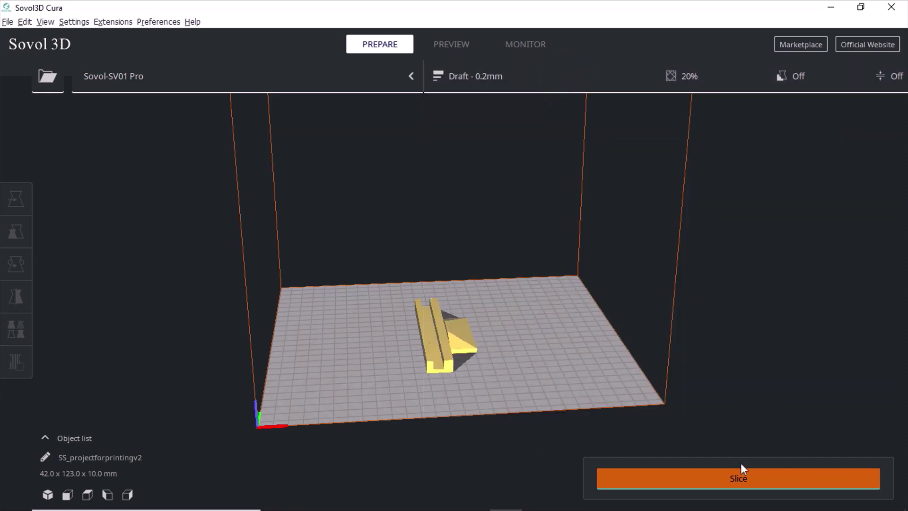
Slice the rail model (1 h 56 min, 18 g estimate) and show its layer preview.
{"action": "left_click", "coordinate": [728, 475]}
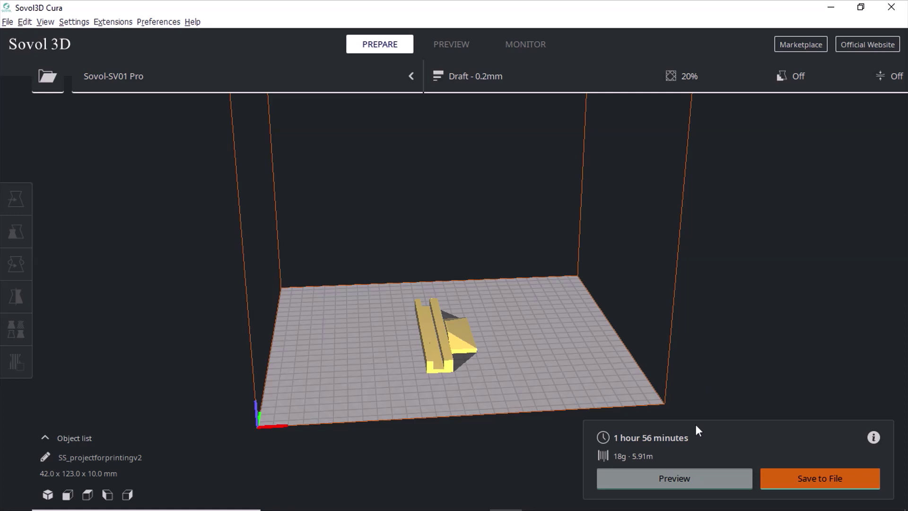
{"action": "left_click", "coordinate": [680, 476]}
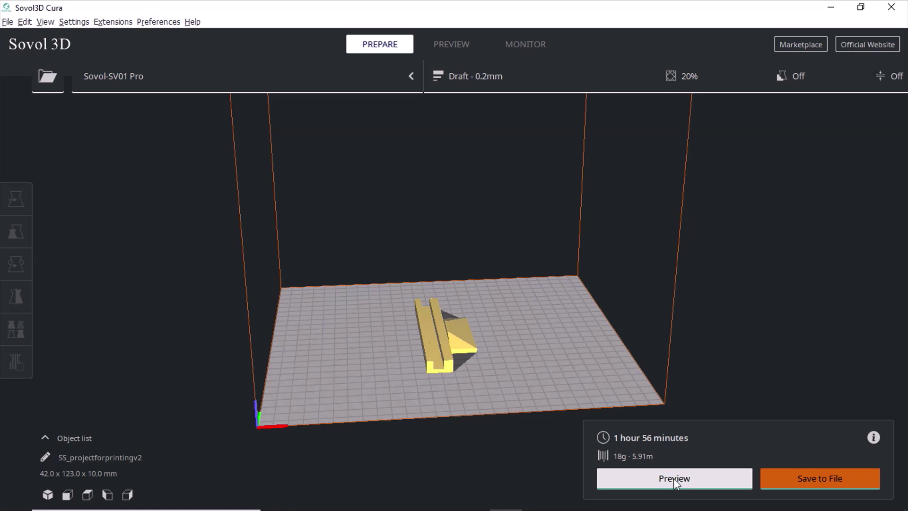
{"action": "left_click", "coordinate": [674, 478]}
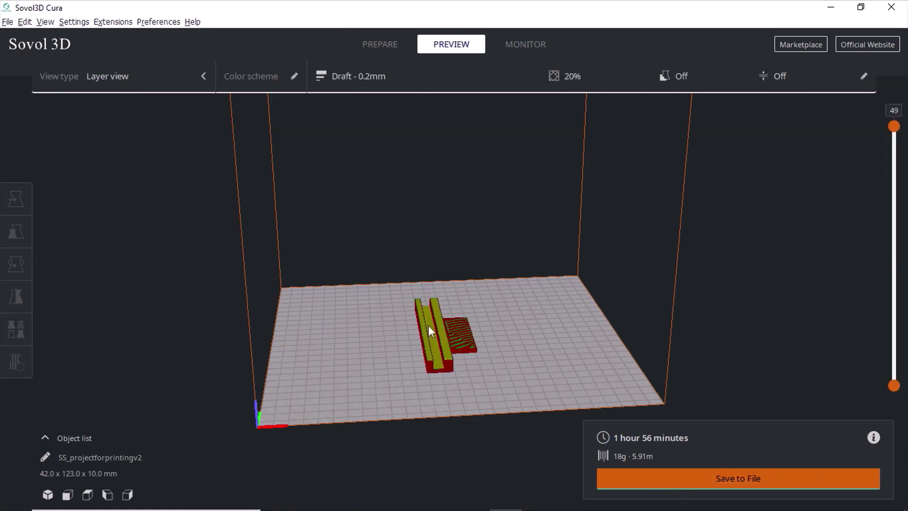
Zoom in, limit the layer preview to layer 48, and rotate toward the rail's front.
{"action": "scroll", "coordinate": [428, 325], "scroll_direction": "up", "scroll_amount": 4}
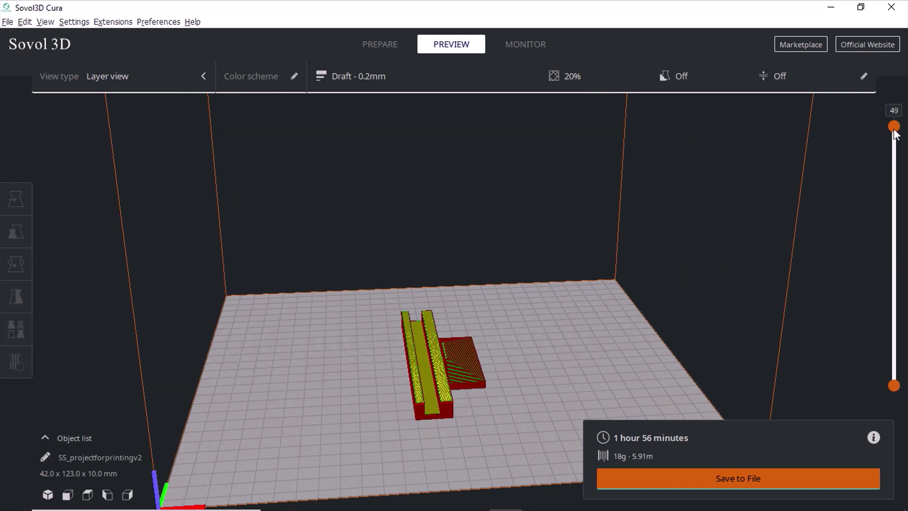
{"action": "mouse_move", "coordinate": [894, 127]}
{"action": "left_mouse_down"}
{"action": "mouse_move", "coordinate": [894, 417]}
{"action": "mouse_move", "coordinate": [894, 132]}
{"action": "left_mouse_up"}
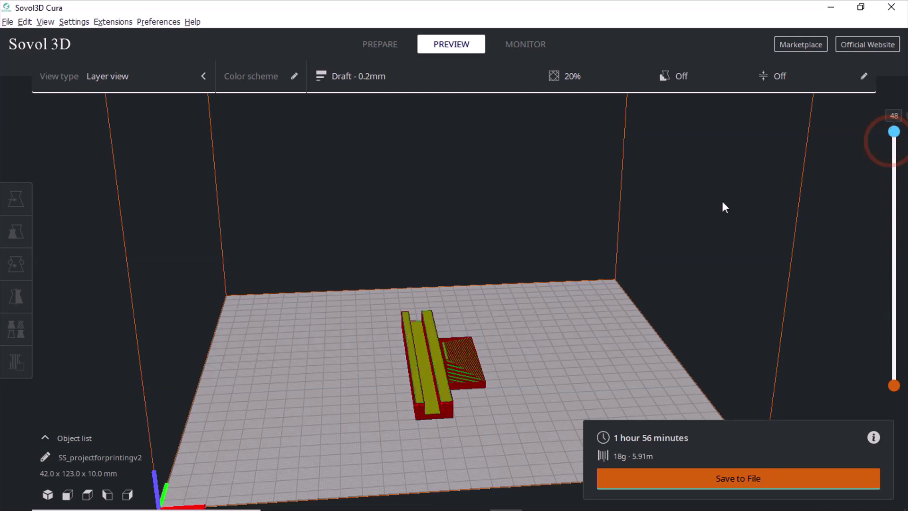
{"action": "left_click", "coordinate": [495, 393]}
{"action": "left_click", "coordinate": [452, 405]}
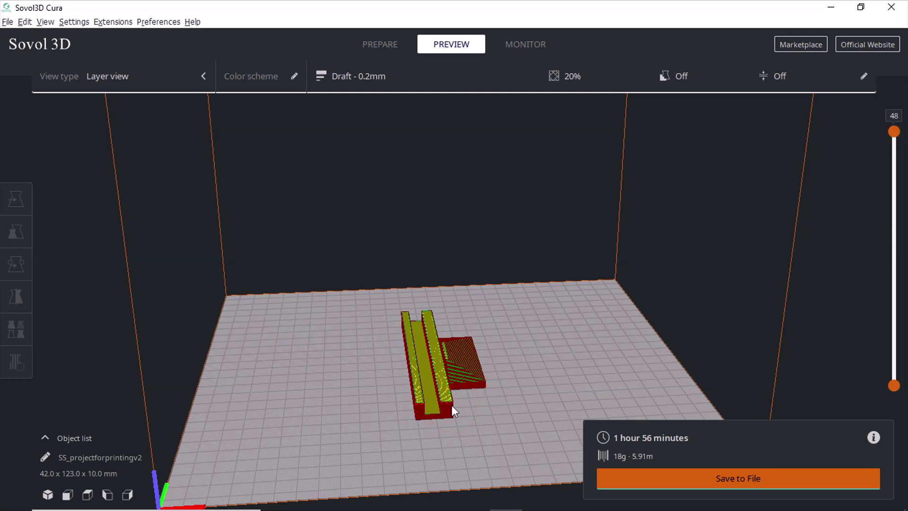
{"action": "key", "text": "Left"}
{"action": "key", "text": "Left"}
{"action": "key", "text": "Left"}
{"action": "key", "text": "Left"}
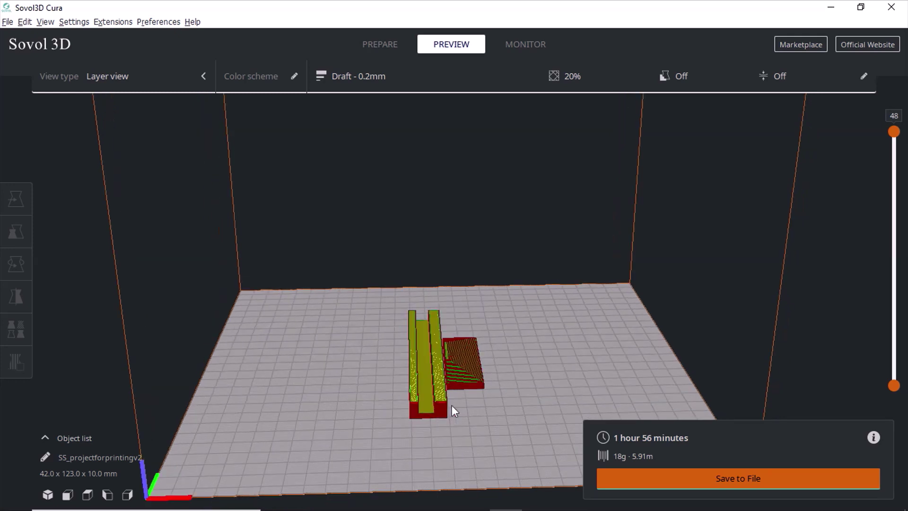
{"action": "key", "text": "Left"}
{"action": "key", "text": "Left"}
{"action": "key", "text": "Left"}
{"action": "key", "text": "Left"}
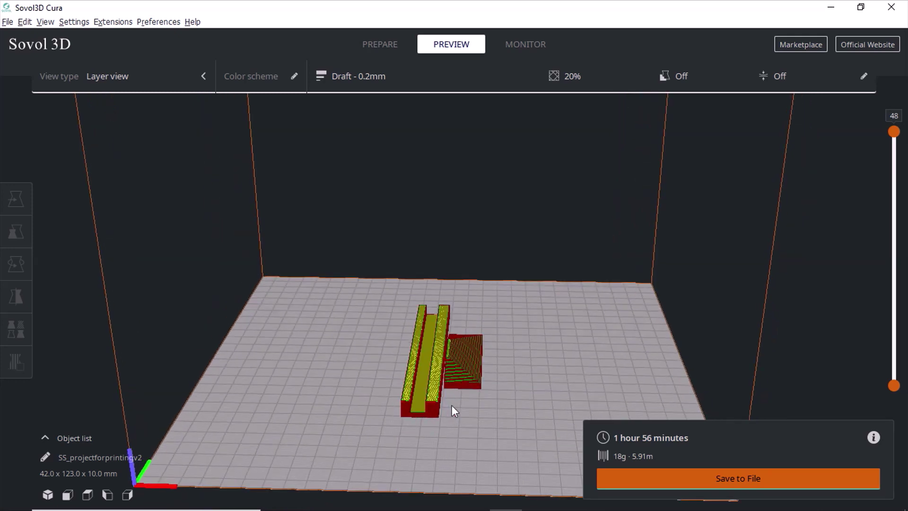
{"action": "key", "text": "Left"}
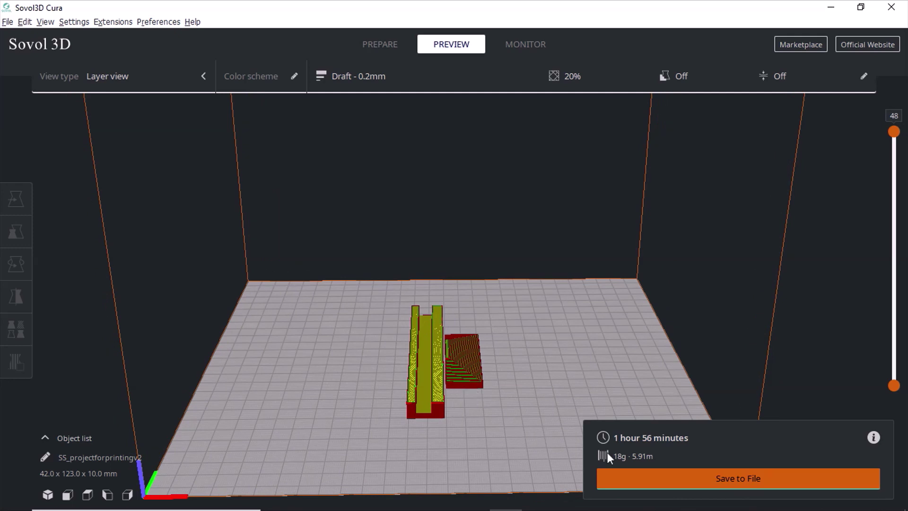
Save the sliced print as SS_projectforprintingv2.gcode in Documents and dismiss the notice.
{"action": "left_click", "coordinate": [662, 476]}
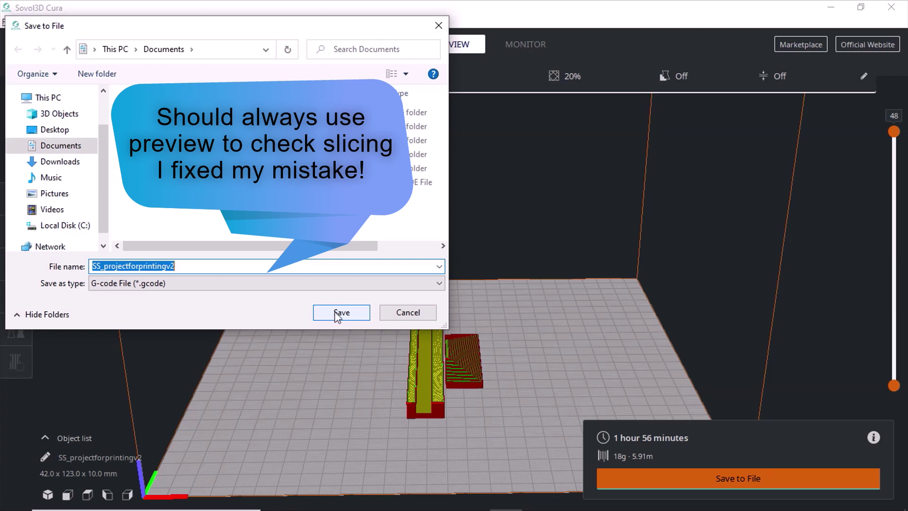
{"action": "left_click", "coordinate": [337, 314]}
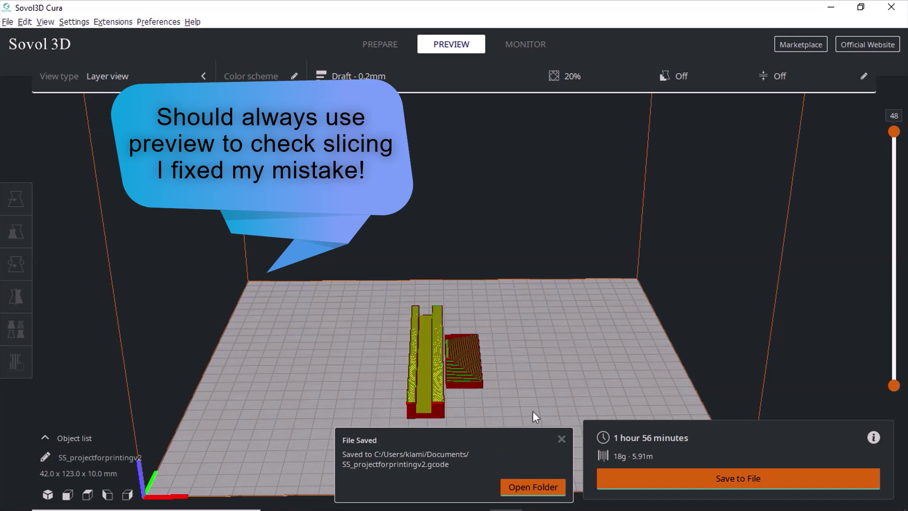
{"action": "left_click", "coordinate": [561, 439]}
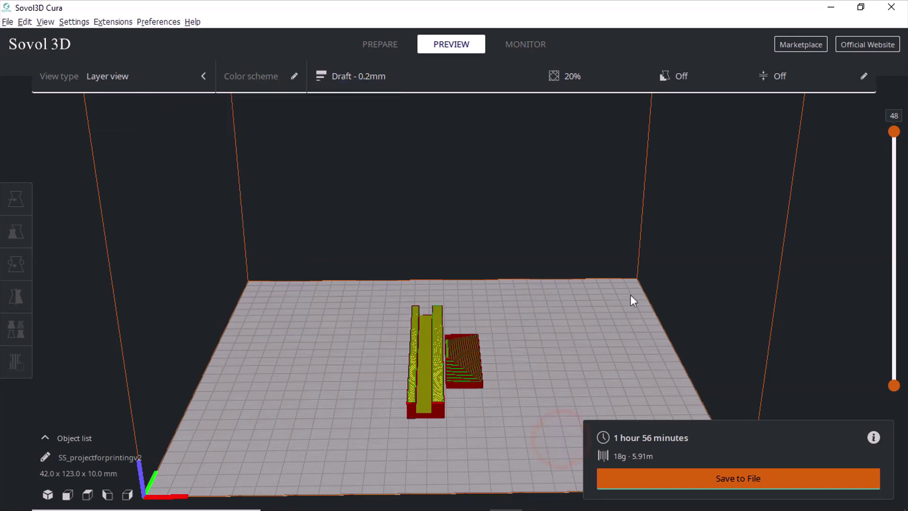